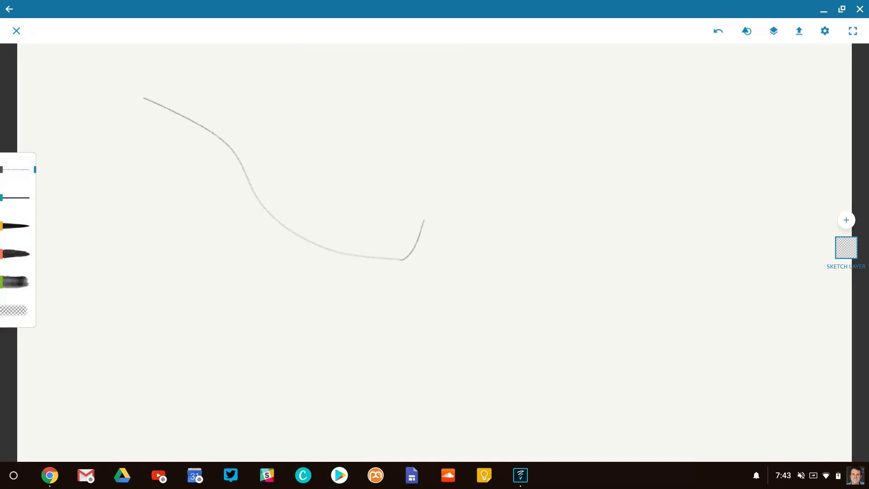
Draw a hooked graphite pencil line in the middle of the canvas, and increase the pencil's size and flow
mouse_move(351, 152)
mouse_down()
mouse_move(381, 150)
mouse_move(402, 326)
mouse_move(394, 335)
mouse_up()
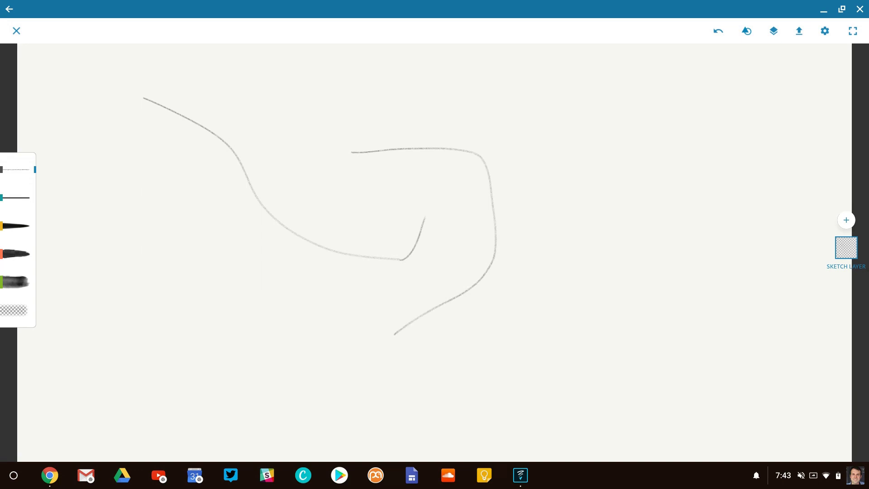
click(17, 169)
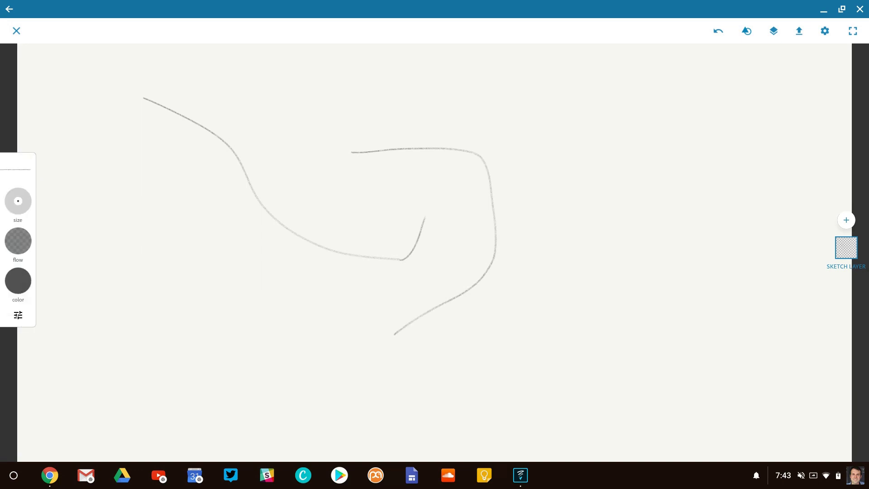
drag(18, 201, 19, 215)
mouse_move(236, 215)
mouse_down()
mouse_move(273, 198)
mouse_move(312, 151)
mouse_move(326, 77)
mouse_up()
click(18, 240)
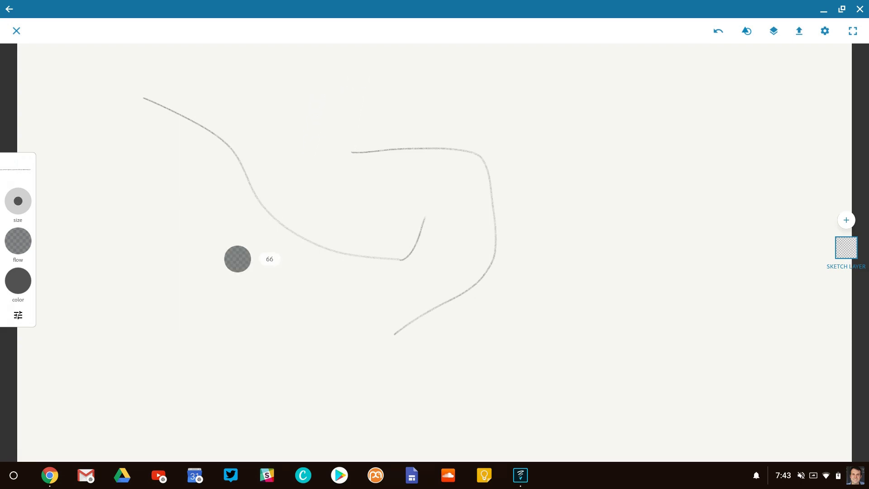
drag(237, 258, 379, 98)
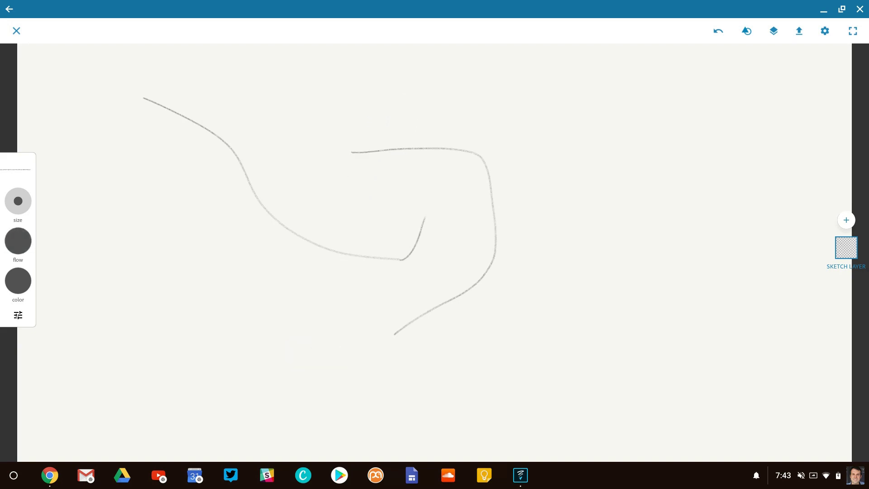
Look at the color themes and draw a thick pencil stroke sloping across the upper part of the canvas
click(18, 281)
click(129, 231)
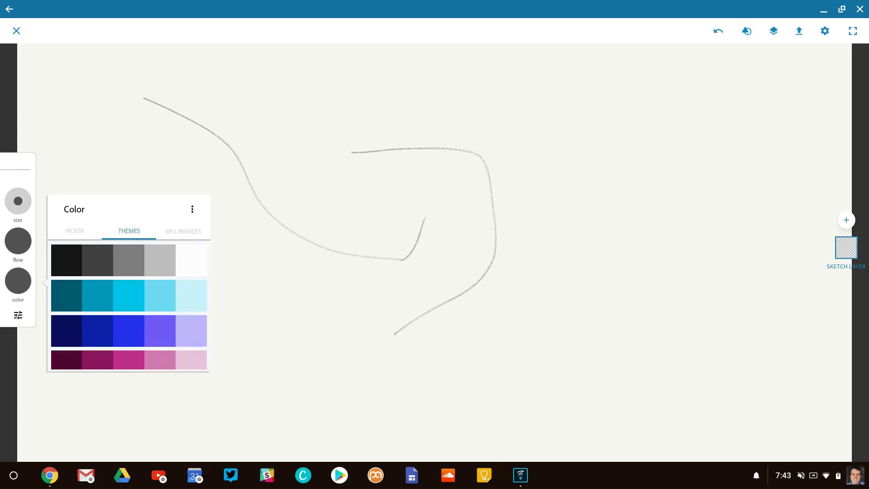
mouse_move(258, 94)
mouse_down()
mouse_move(378, 120)
mouse_move(668, 220)
mouse_up()
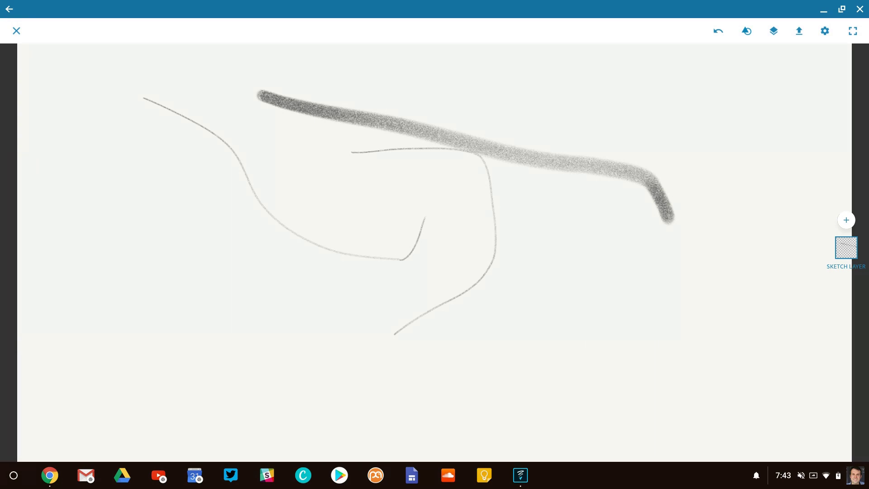
Change the first brush to Marker Brush and draw a large backward-C stroke along the right part of the canvas
click(18, 170)
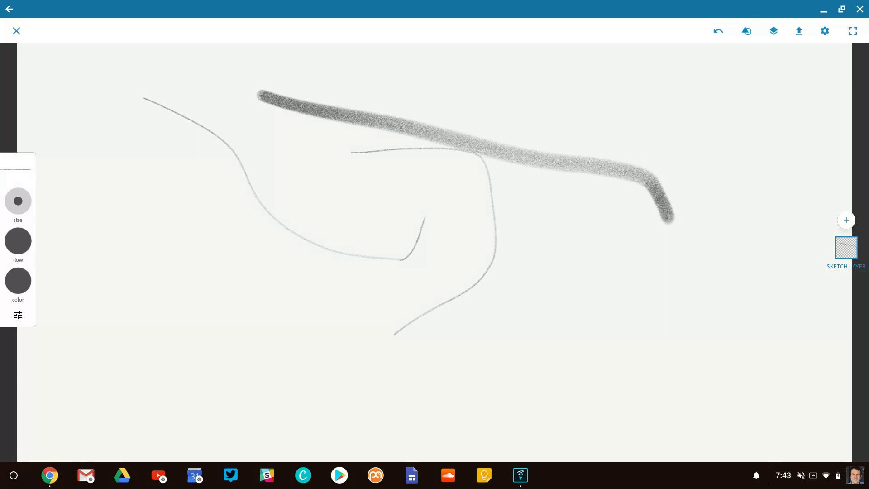
click(17, 169)
click(17, 169)
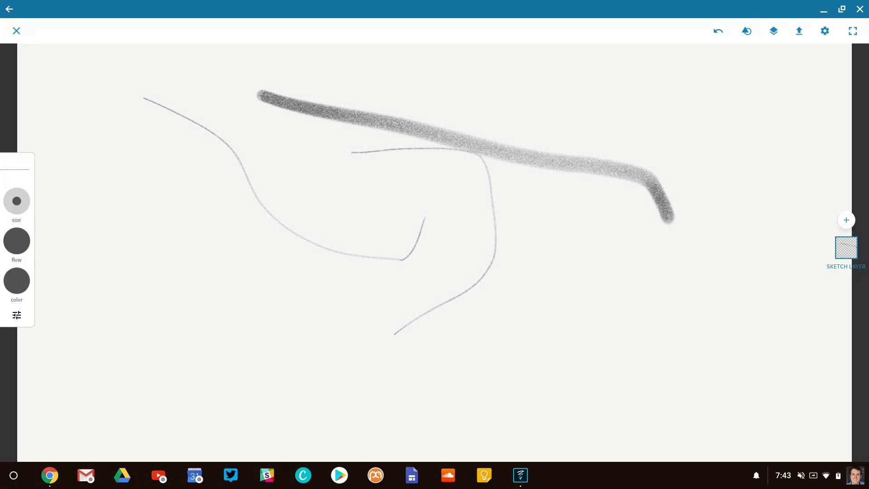
click(16, 169)
click(17, 169)
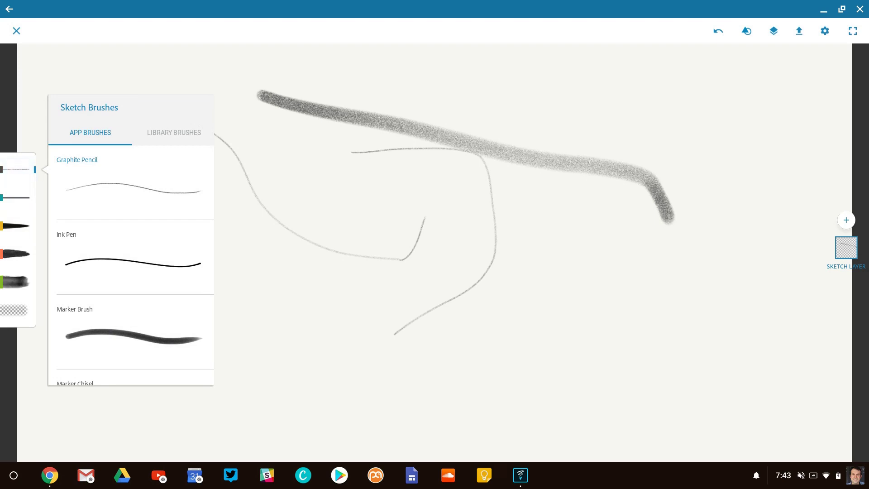
click(133, 335)
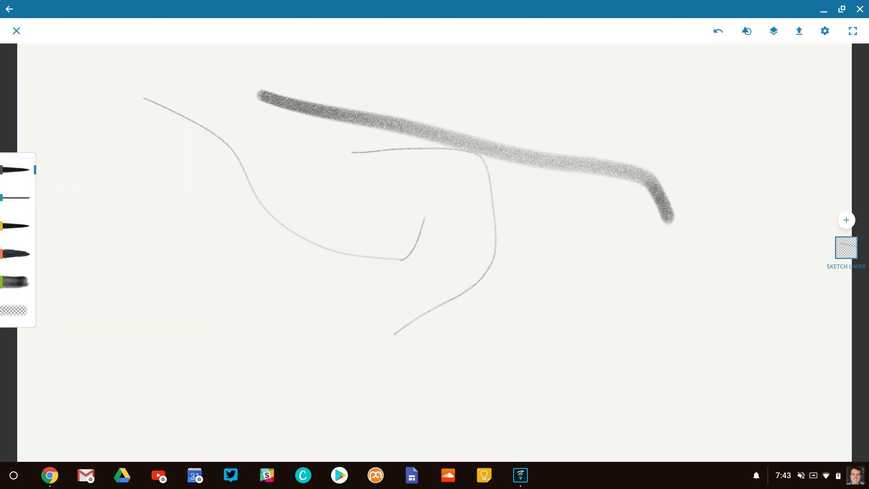
mouse_move(571, 289)
mouse_down()
mouse_move(747, 175)
mouse_move(679, 120)
mouse_move(595, 101)
mouse_up()
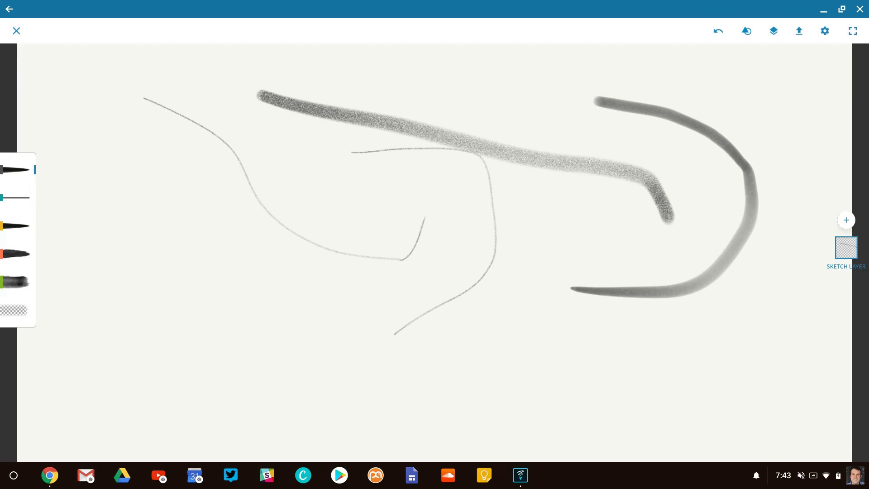
Change the first brush to Marker Chisel and draw a broad bent stroke across the lower-left part of the canvas
click(17, 170)
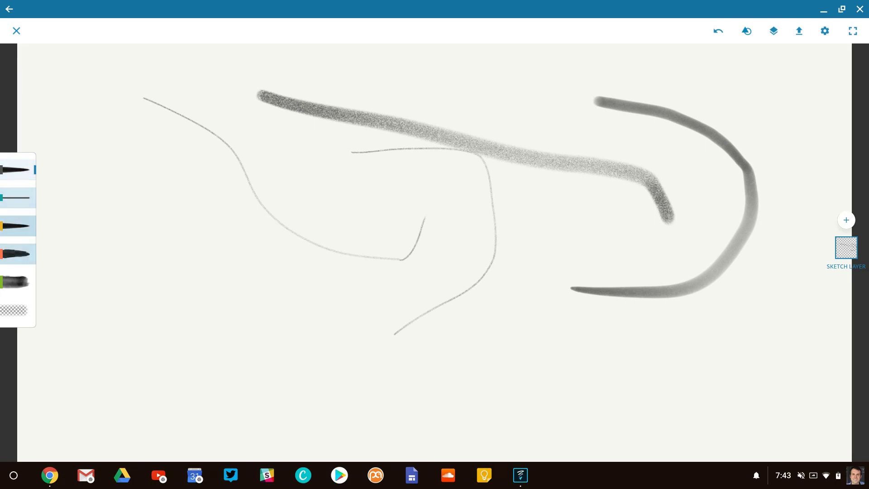
click(16, 225)
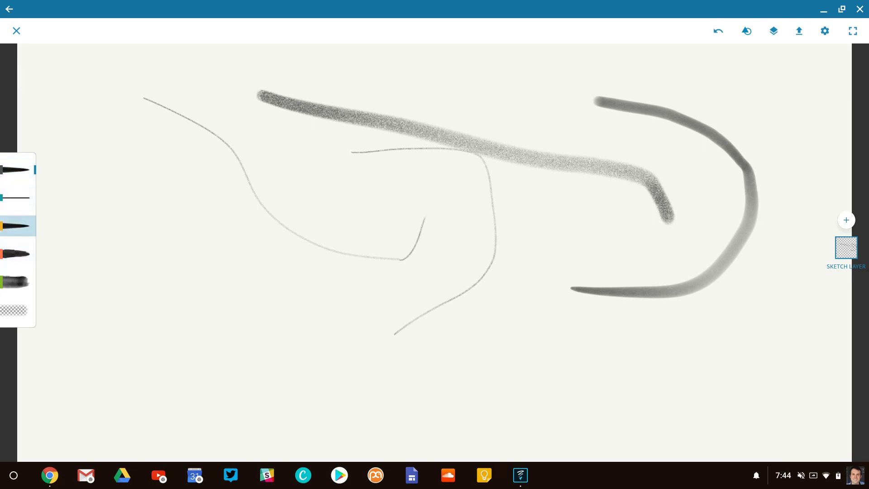
click(16, 170)
click(15, 170)
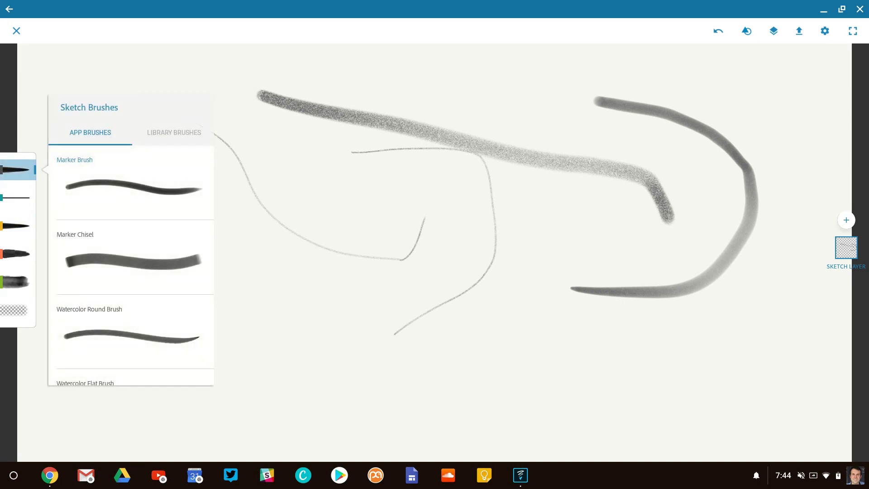
click(133, 257)
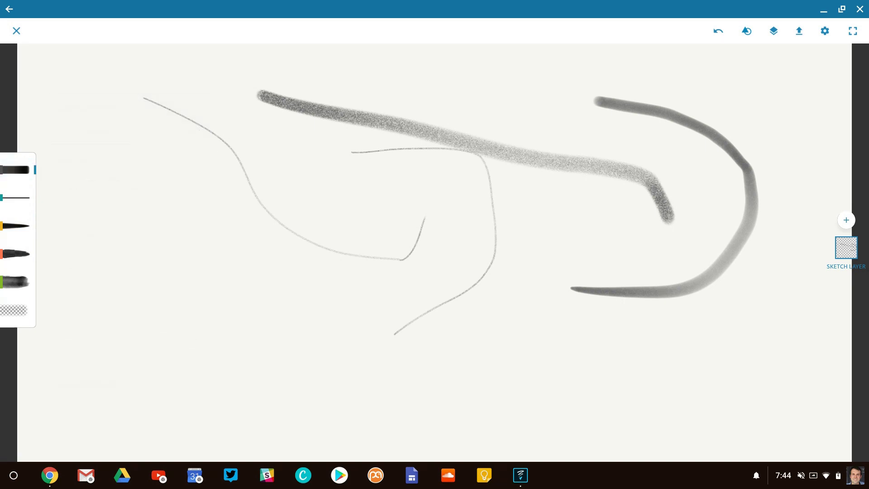
mouse_move(142, 140)
mouse_down()
mouse_move(252, 319)
mouse_move(415, 365)
mouse_up()
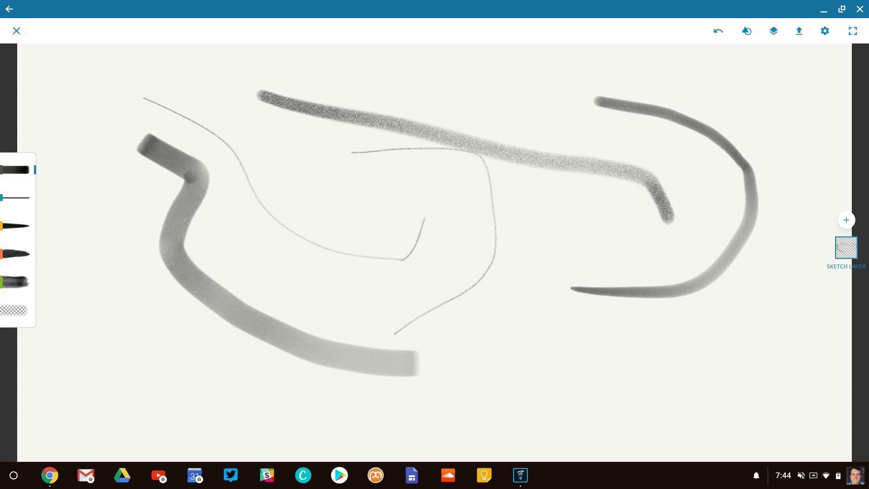
Examine the available app brushes from Marker Chisel through Spray, and the other preset brushes
click(14, 310)
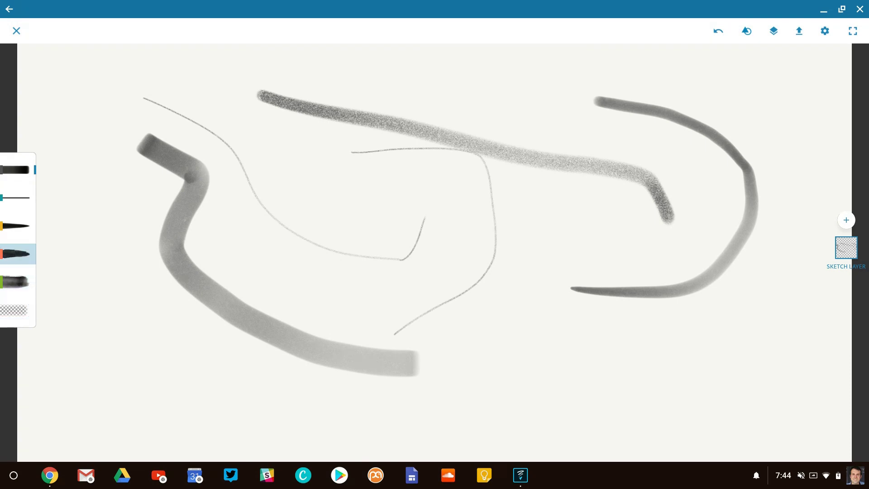
click(15, 169)
click(15, 170)
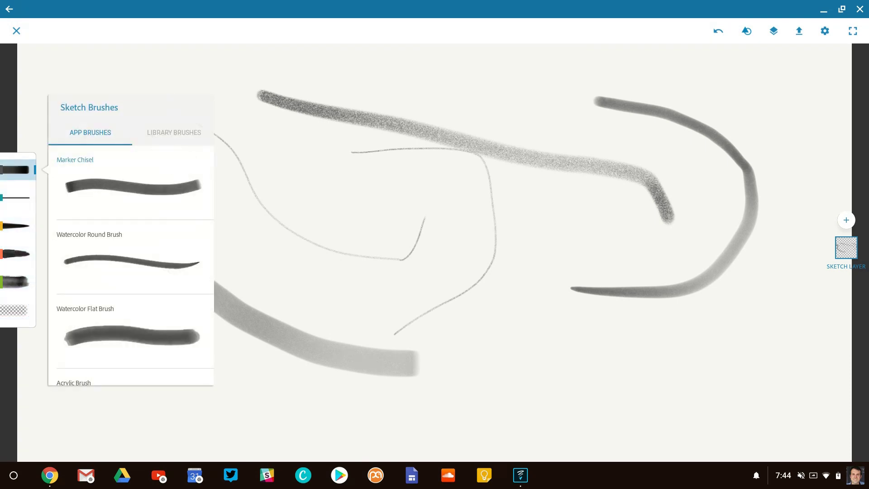
scroll(131, 262, down, 5)
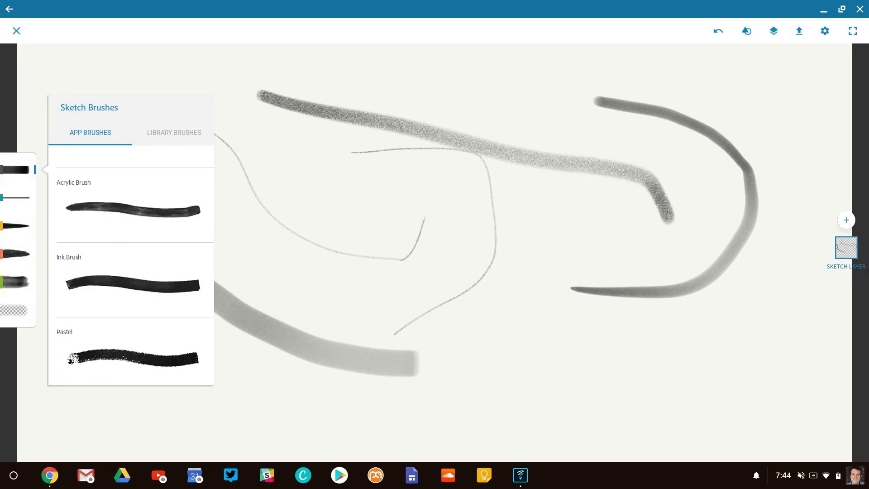
scroll(132, 272, down, 3)
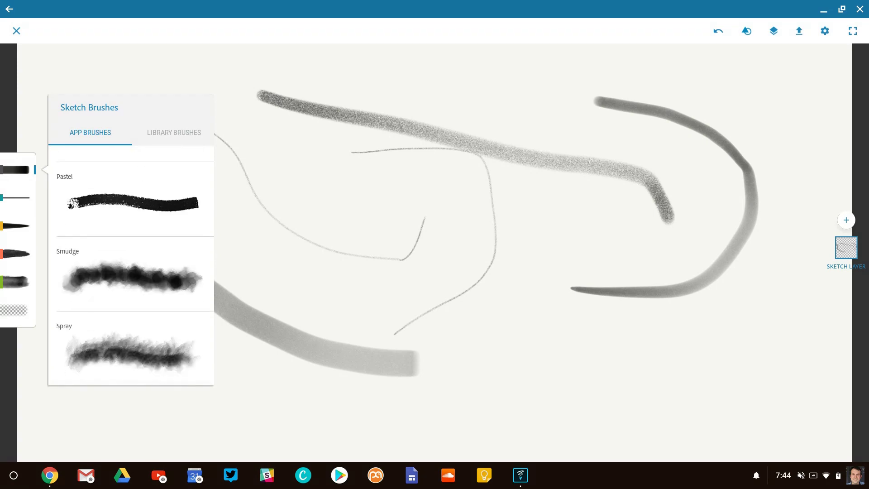
scroll(132, 271, up, 4)
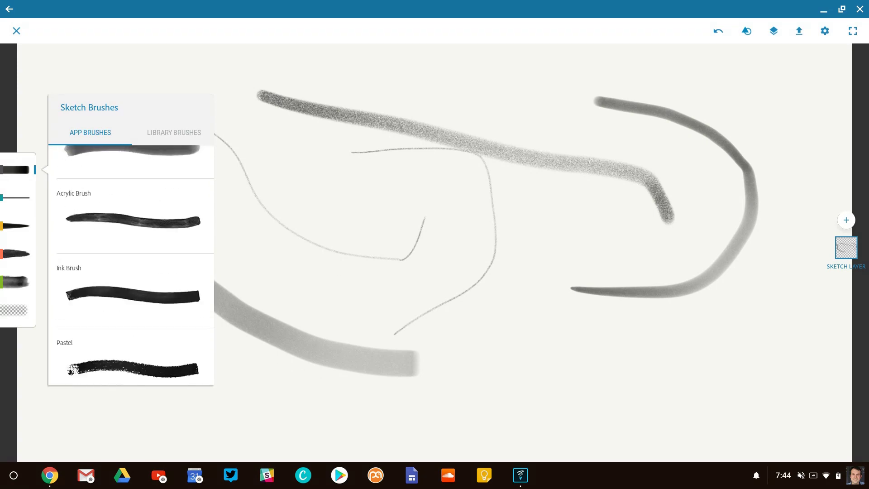
click(16, 225)
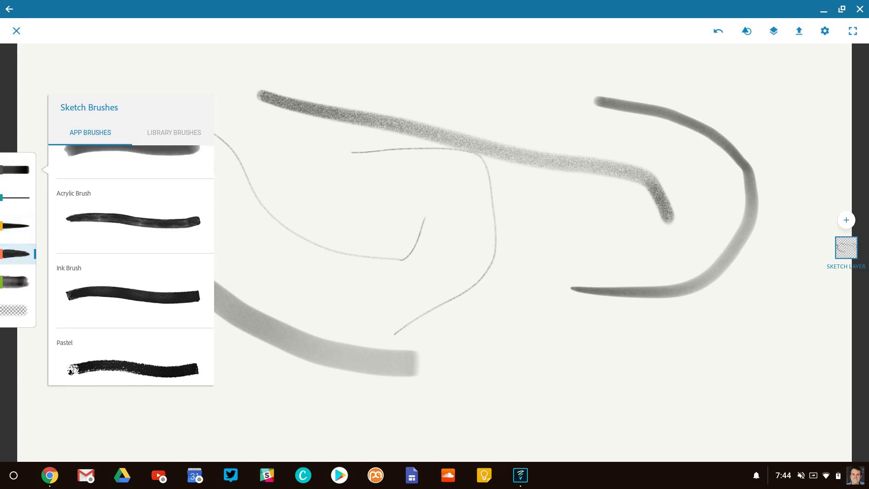
click(16, 281)
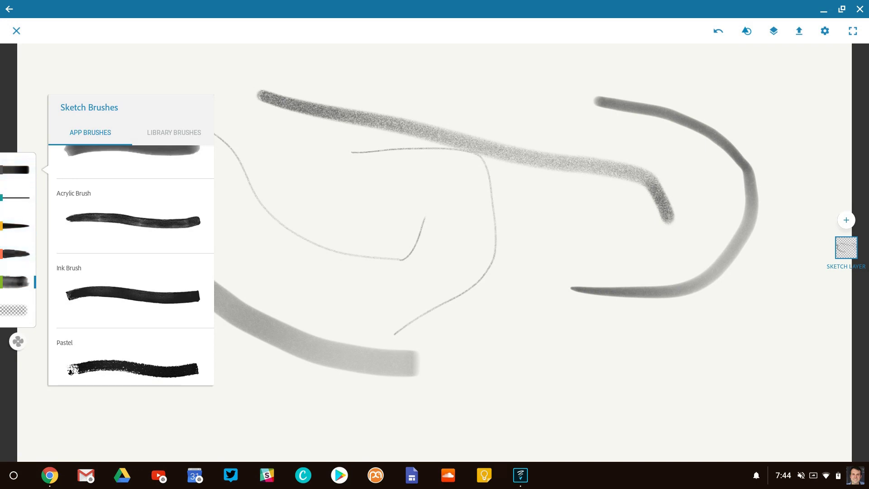
Add a new sketch layer and paint a wide U-shaped stroke on it with the orange Acrylic Brush
click(846, 220)
click(845, 220)
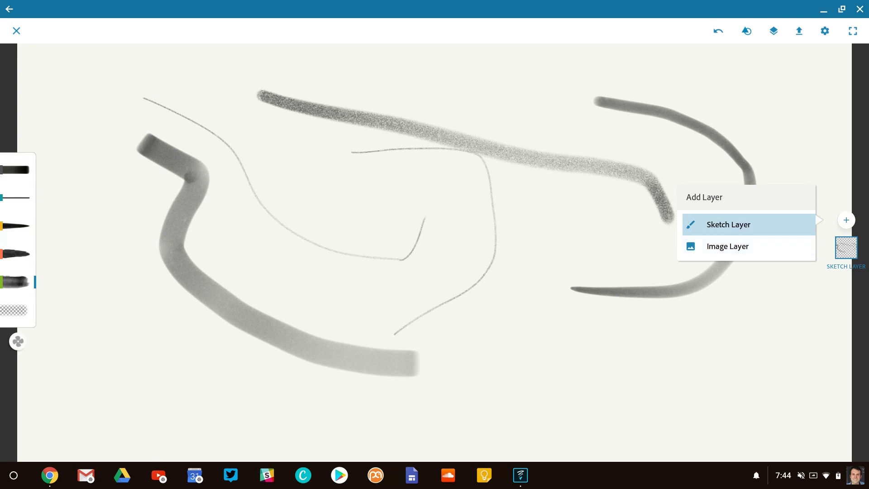
click(728, 225)
click(15, 254)
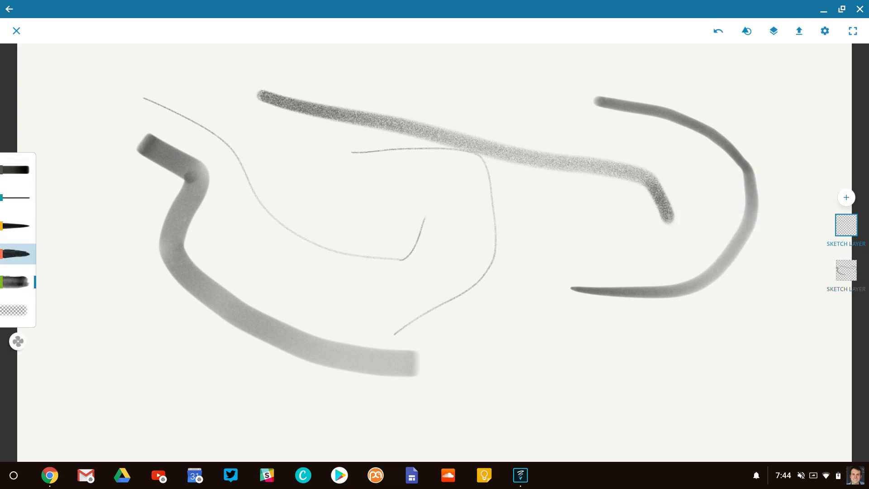
mouse_move(96, 187)
mouse_down()
mouse_move(281, 407)
mouse_move(543, 398)
mouse_move(570, 325)
mouse_move(564, 248)
mouse_up()
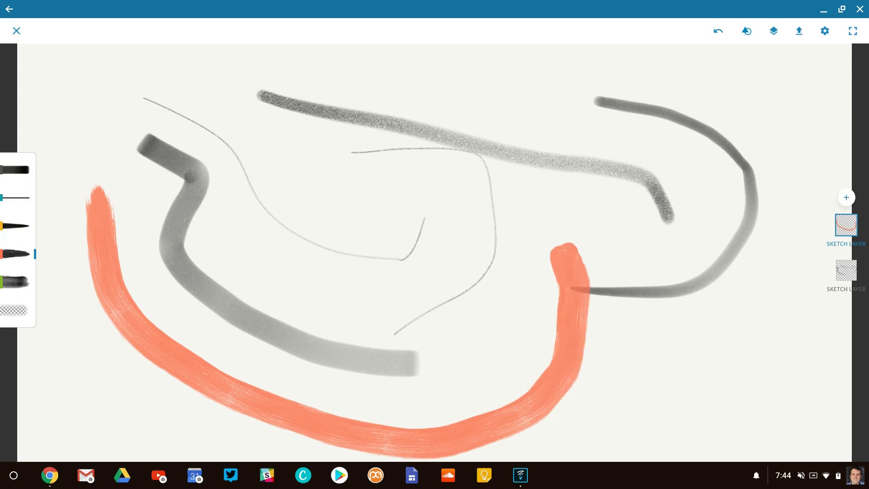
Review the app brushes, keep the Acrylic Brush, and paint a long looping orange stroke over the gray strokes
click(15, 253)
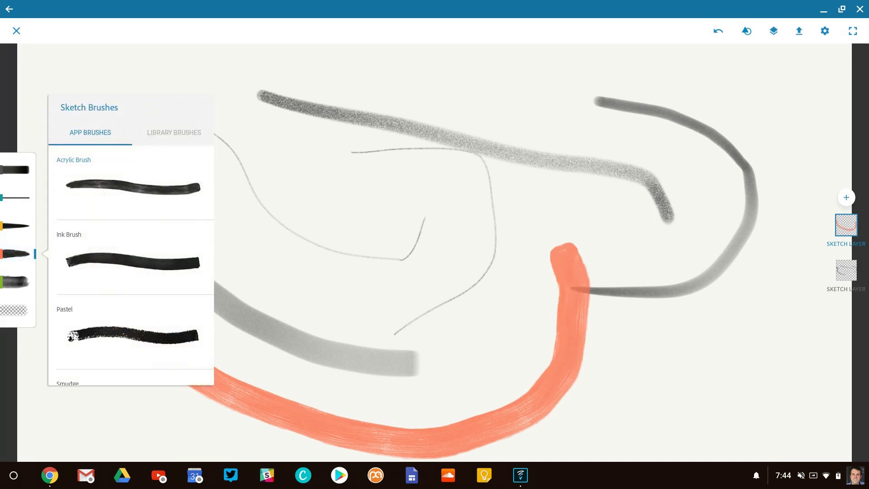
click(16, 253)
scroll(131, 264, down, 3)
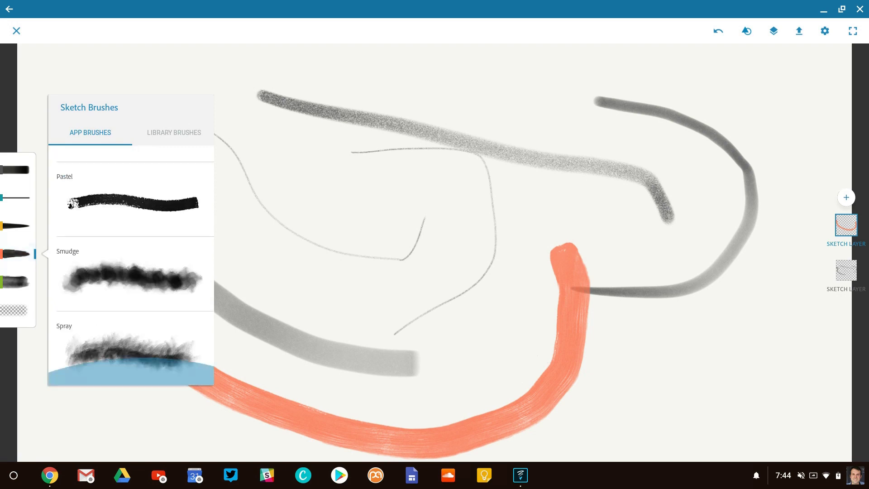
scroll(131, 264, up, 5)
scroll(130, 265, up, 5)
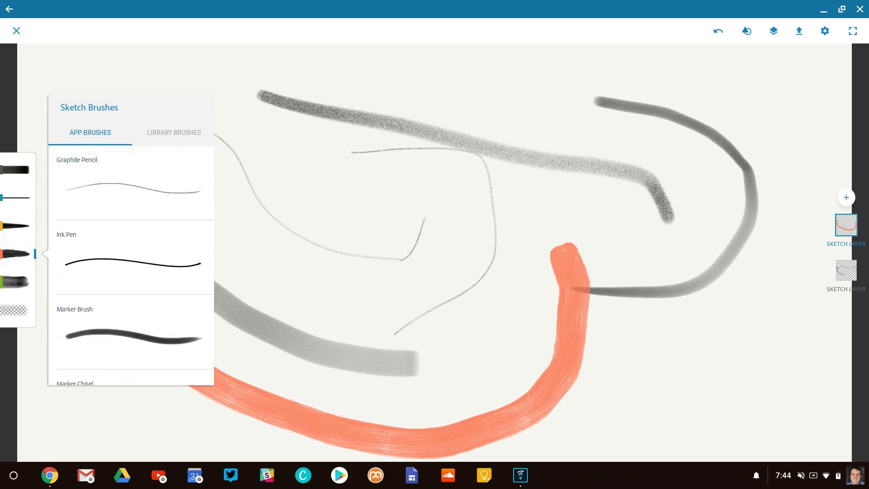
scroll(131, 264, down, 4)
scroll(131, 267, down, 2)
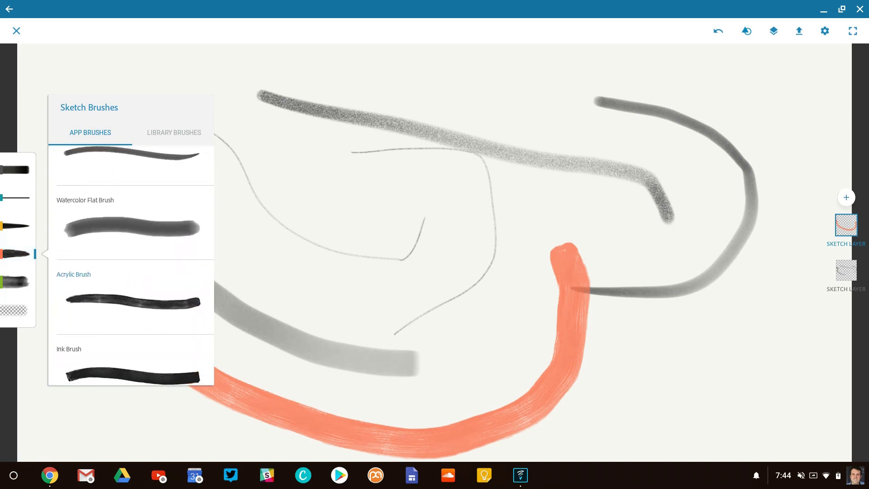
key(Escape)
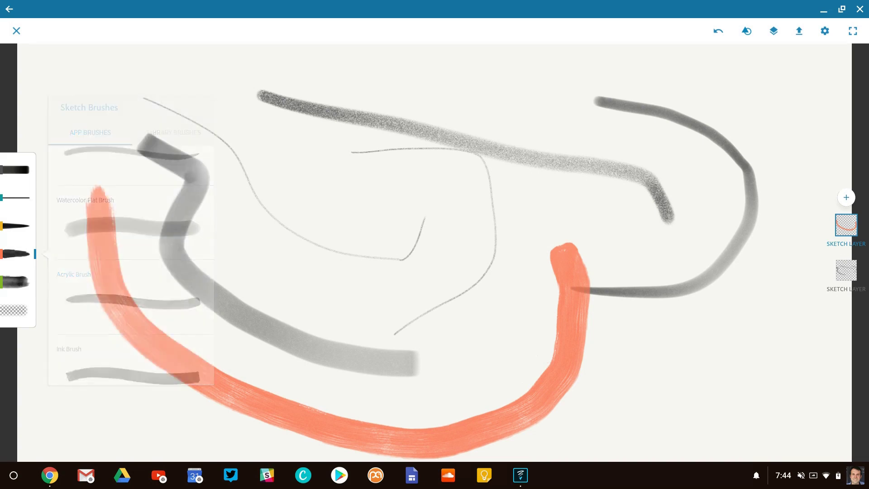
mouse_move(152, 68)
mouse_down()
mouse_move(382, 131)
mouse_move(441, 235)
mouse_move(561, 255)
mouse_move(568, 102)
mouse_move(503, 104)
mouse_move(509, 133)
mouse_move(534, 165)
mouse_move(462, 179)
mouse_move(438, 77)
mouse_move(551, 63)
mouse_move(674, 86)
mouse_move(710, 355)
mouse_up()
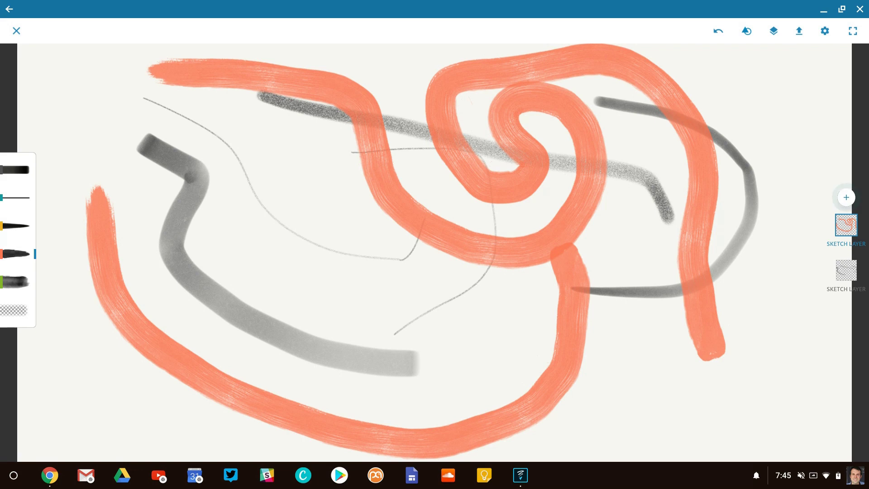
Take a photo with the camera and add it to the drawing as an image layer
click(846, 198)
click(727, 224)
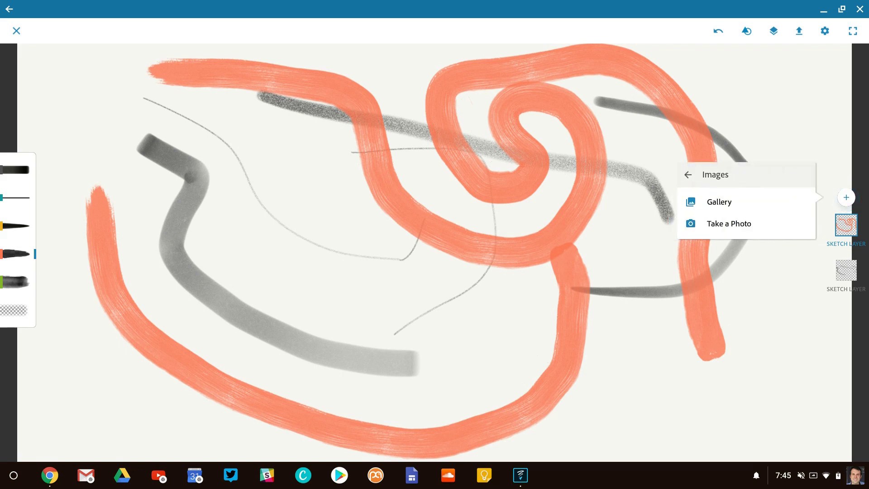
click(729, 223)
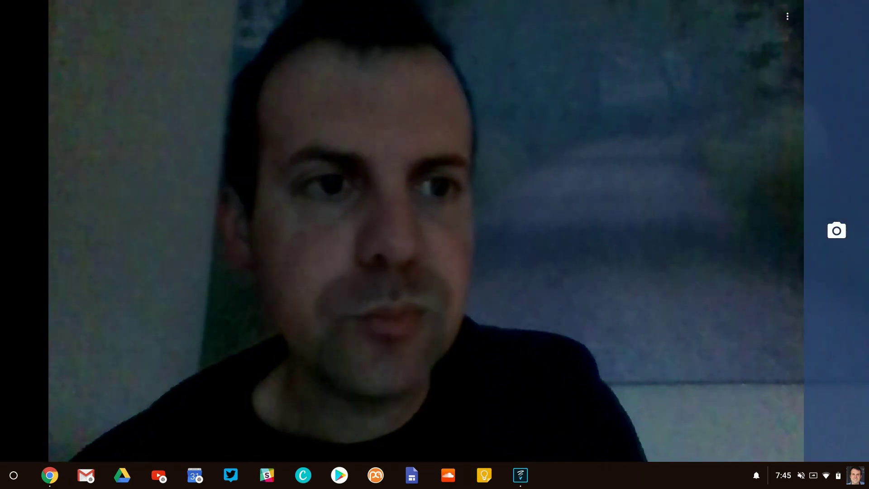
click(836, 230)
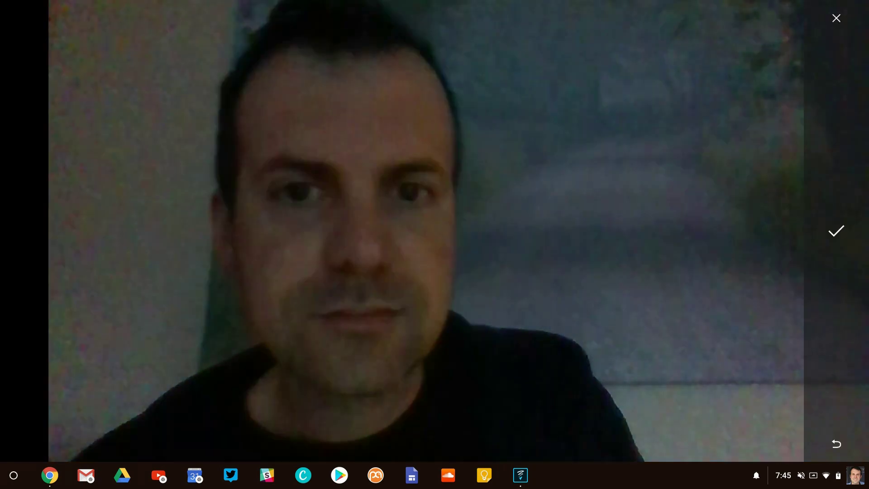
click(836, 231)
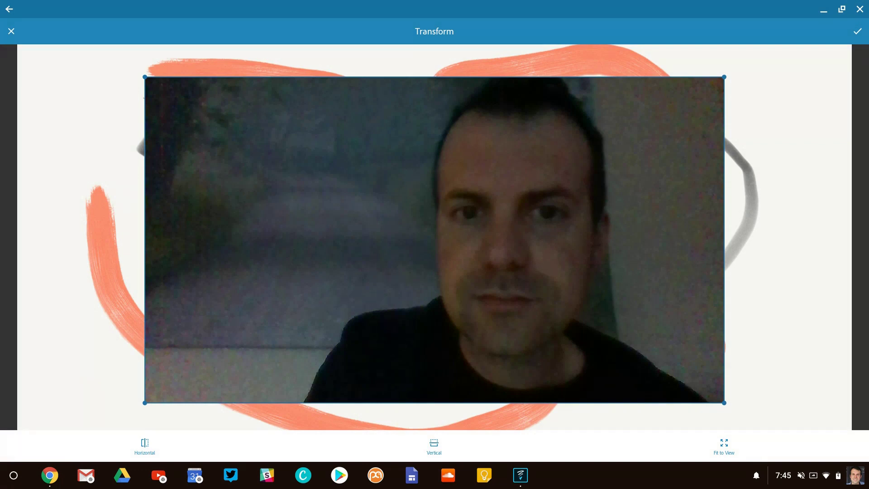
Shrink the photo to a little over a quarter of its width, place it over the upper-left gray strokes, and apply the transform
click(434, 446)
click(144, 446)
drag(724, 402, 307, 168)
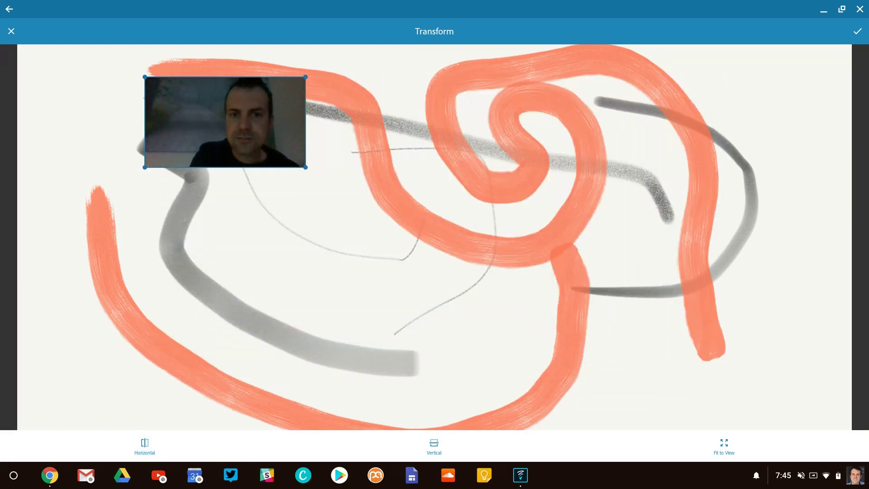
drag(226, 123, 243, 158)
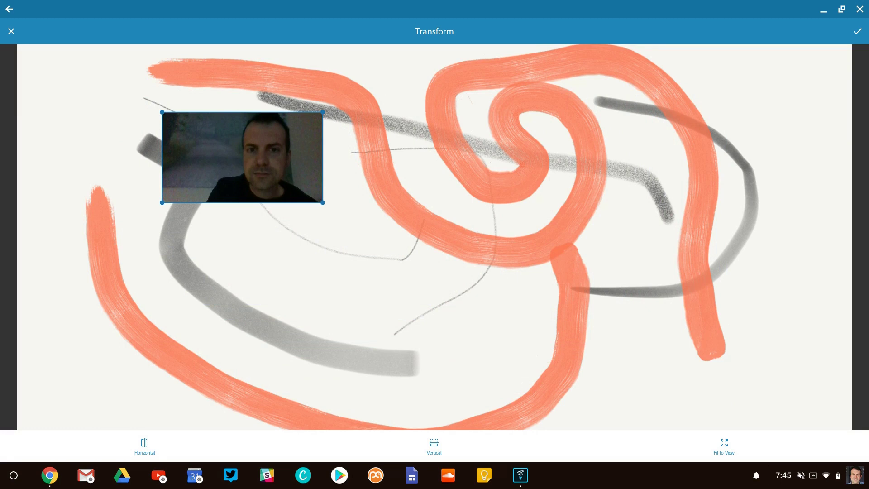
click(857, 31)
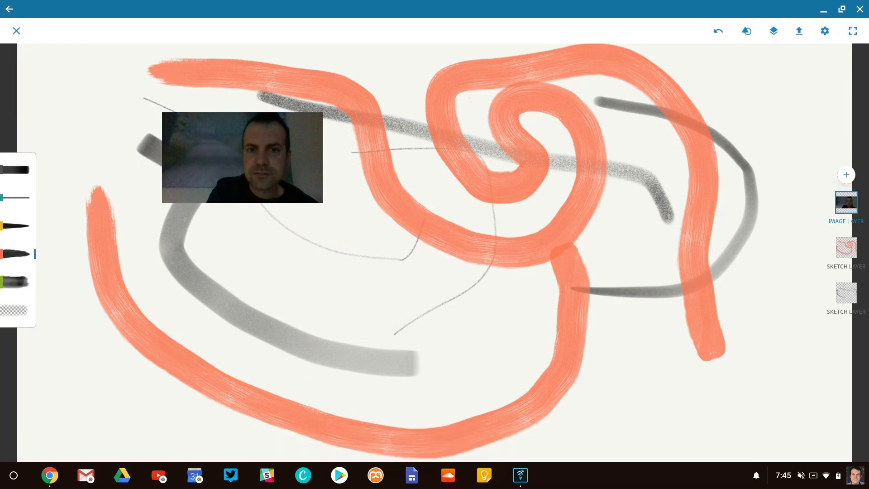
Erase the gray strokes in the right half of the canvas on the lowest sketch layer, leaving the orange paint intact
click(846, 175)
click(17, 310)
click(845, 247)
click(846, 292)
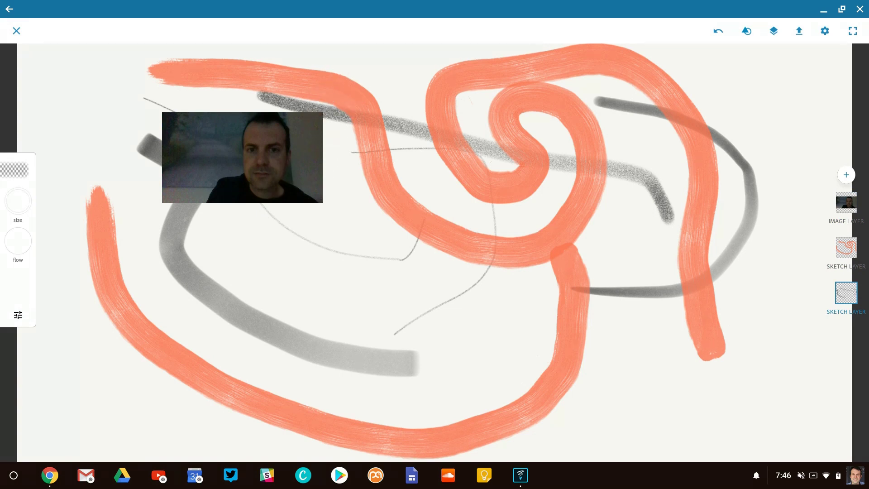
mouse_move(642, 181)
mouse_down()
mouse_move(749, 190)
mouse_move(725, 267)
mouse_move(631, 292)
mouse_move(518, 181)
mouse_move(502, 145)
mouse_move(687, 199)
mouse_move(605, 96)
mouse_move(731, 159)
mouse_move(748, 228)
mouse_up()
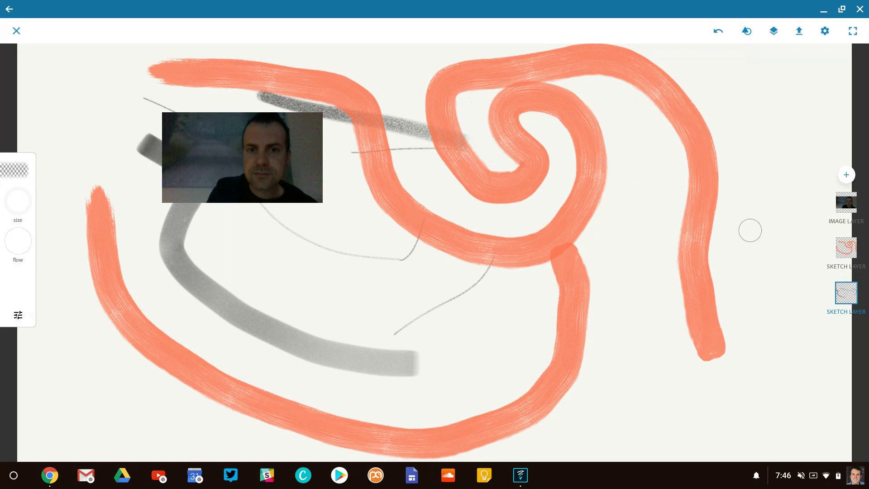